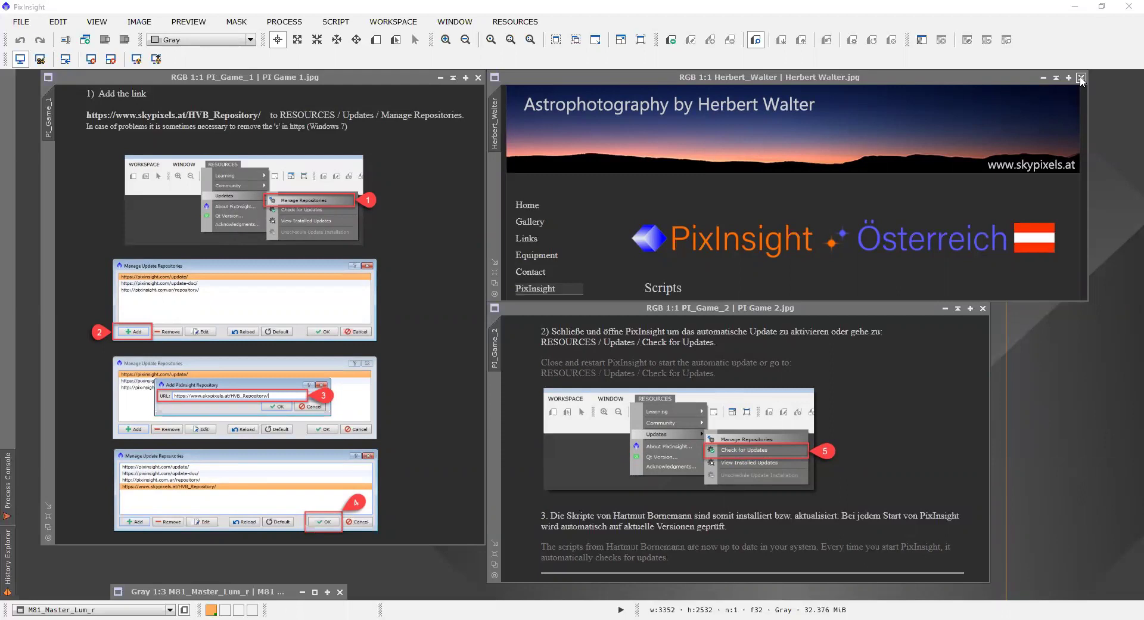
# - Close the three reference screenshots, then restore the M81 luminance window and move it up-left
pyautogui.click(1081, 78)
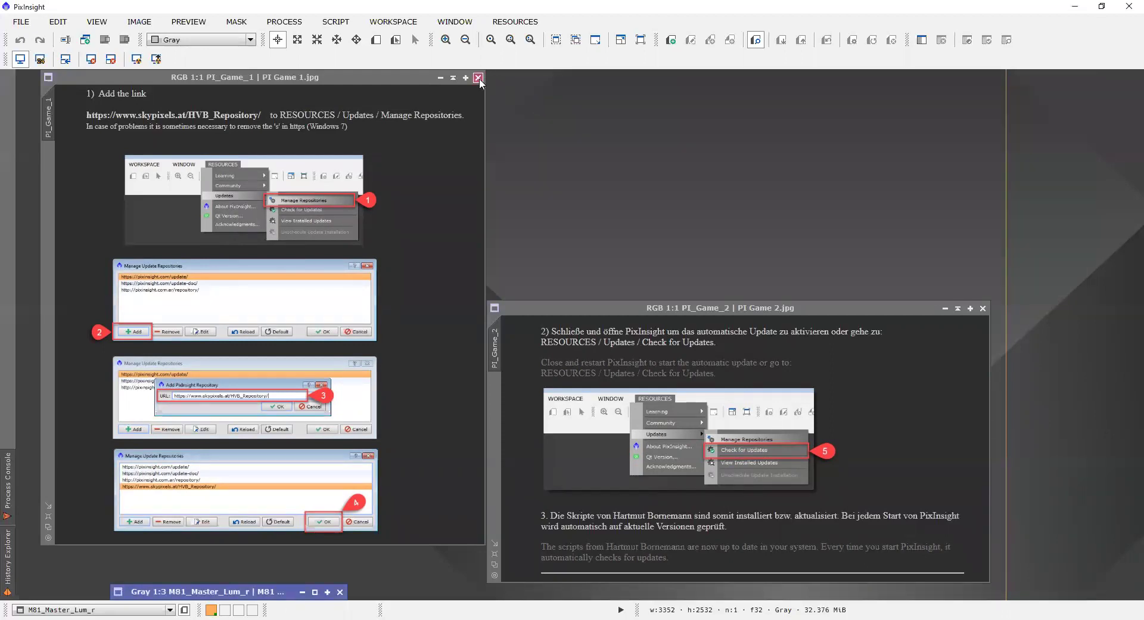
pyautogui.click(478, 77)
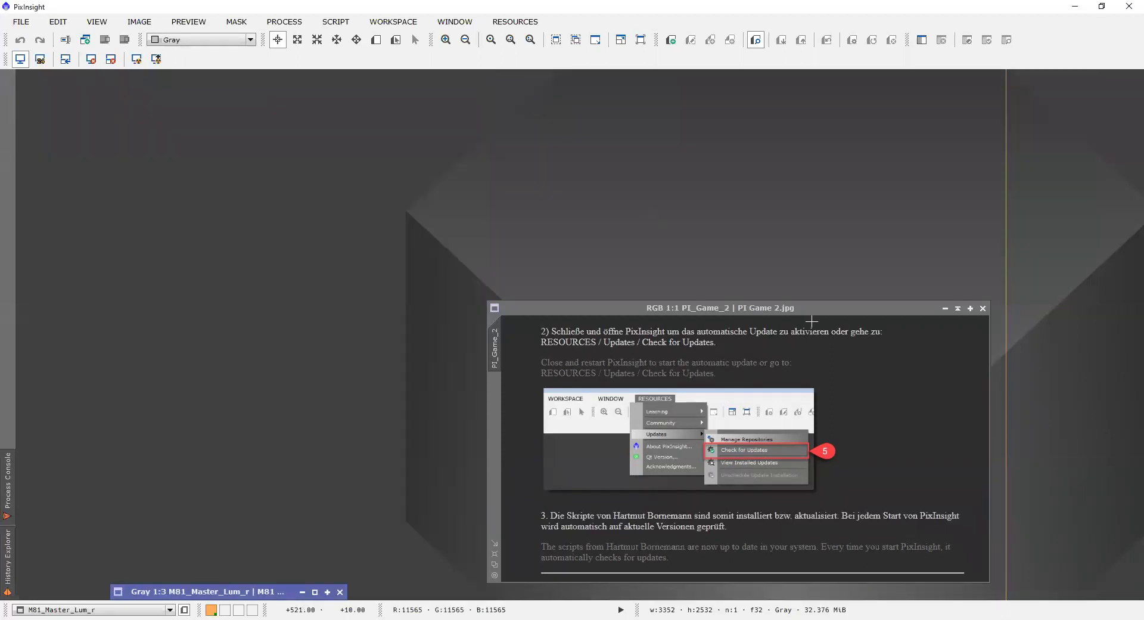
pyautogui.click(983, 309)
pyautogui.click(315, 591)
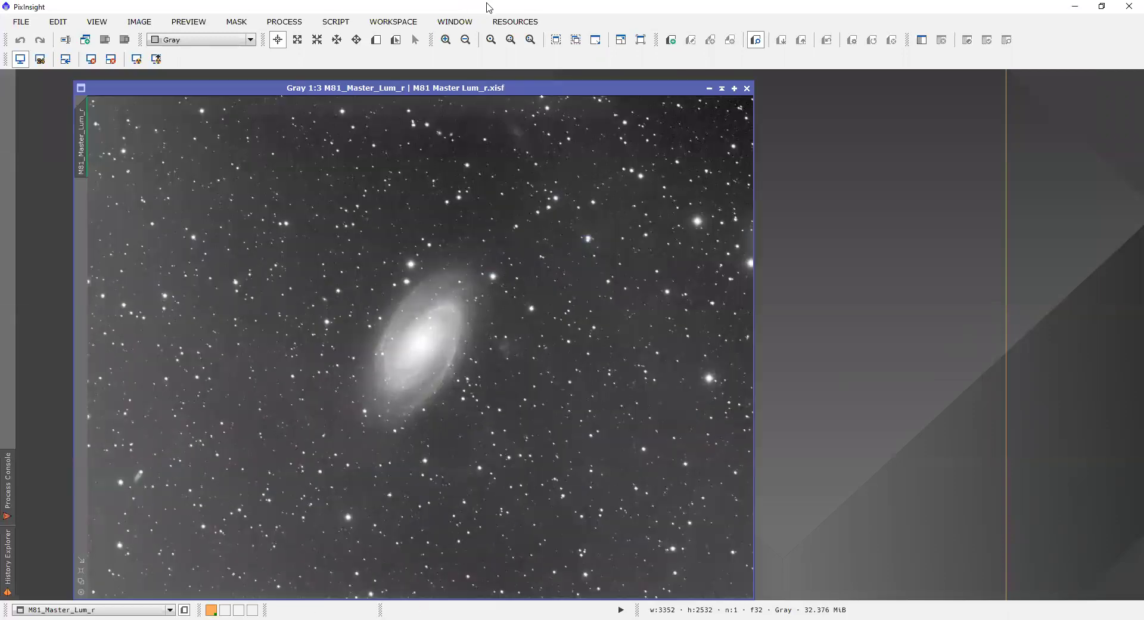
pyautogui.moveTo(518, 87); pyautogui.dragTo(467, 77)
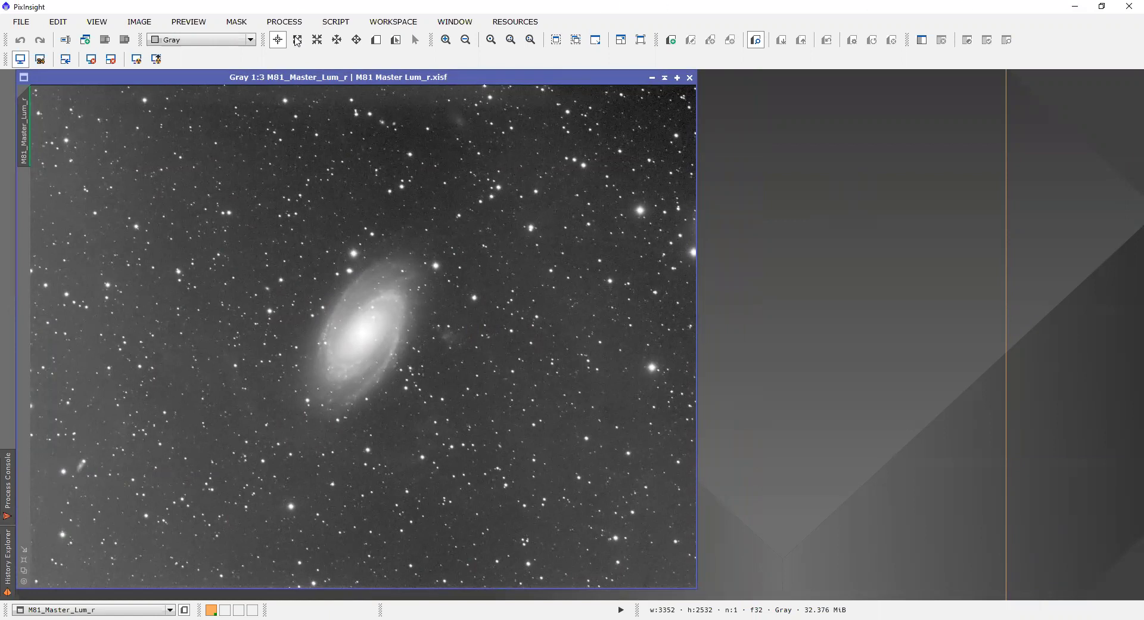
# - Launch the GAME script on M81_Master_Lum_r, STF-stretch the preview and zoom in on the galaxy
pyautogui.click(335, 22)
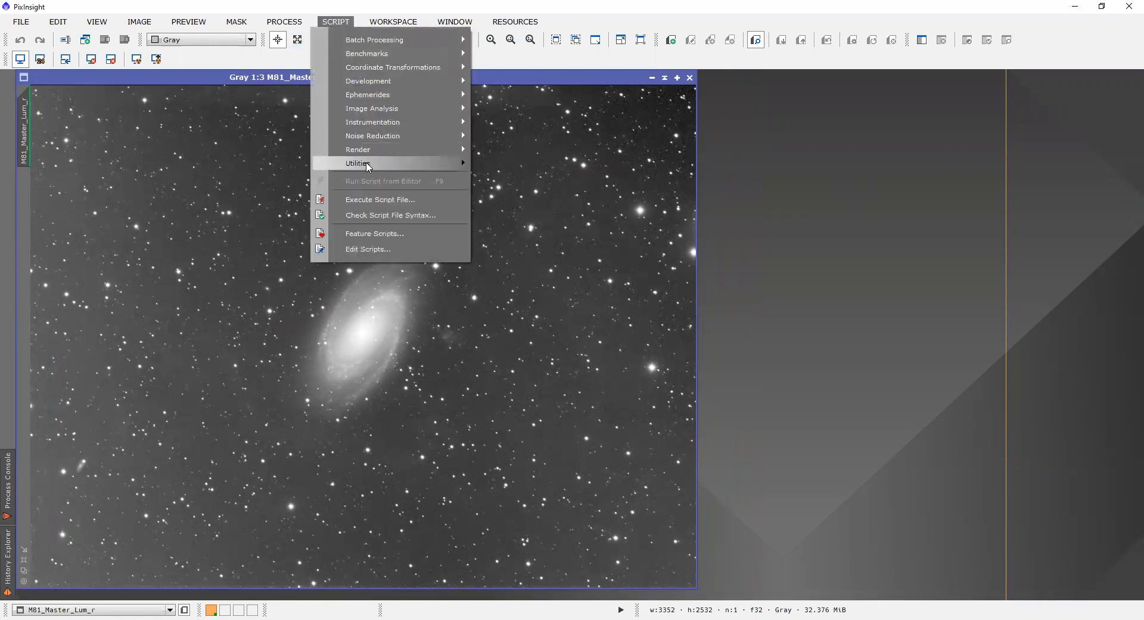
pyautogui.moveTo(366, 163)
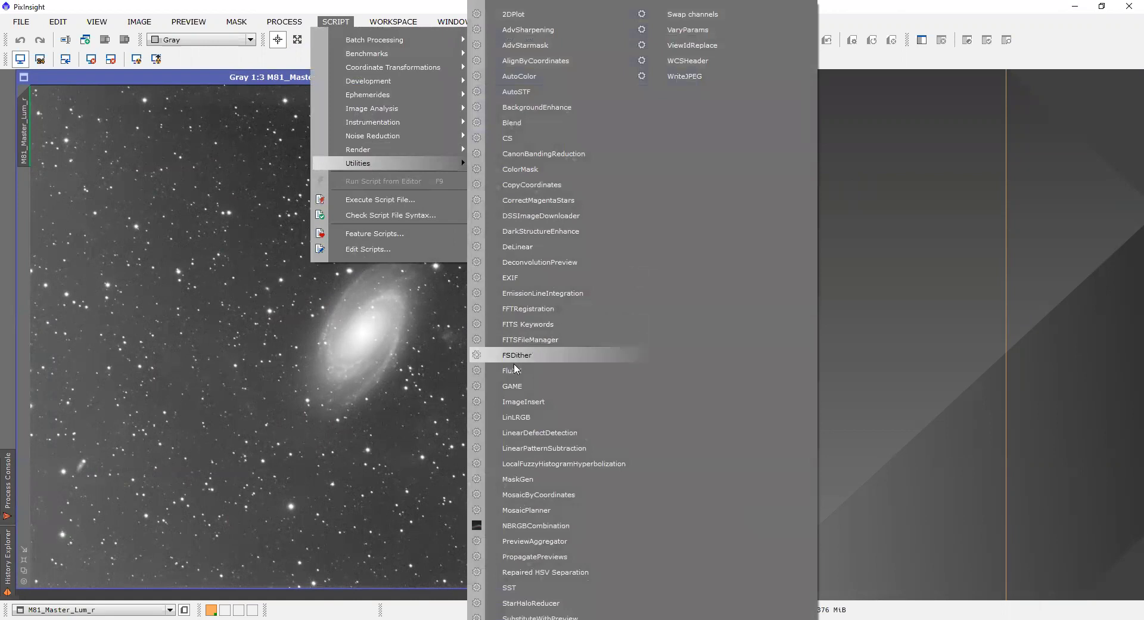
pyautogui.click(516, 387)
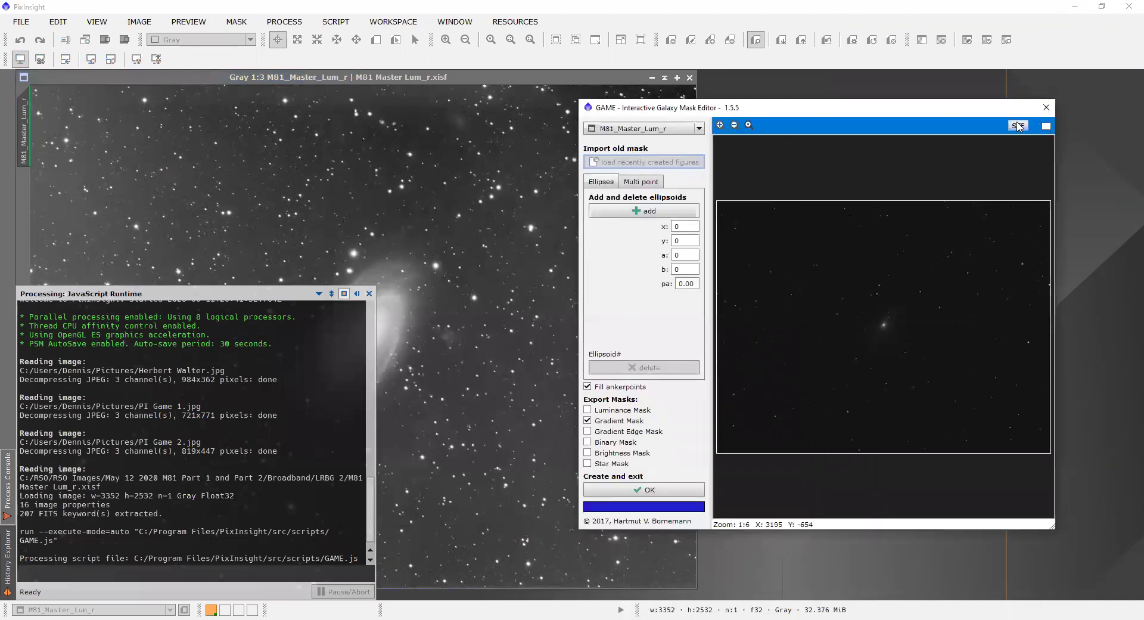
pyautogui.click(1018, 126)
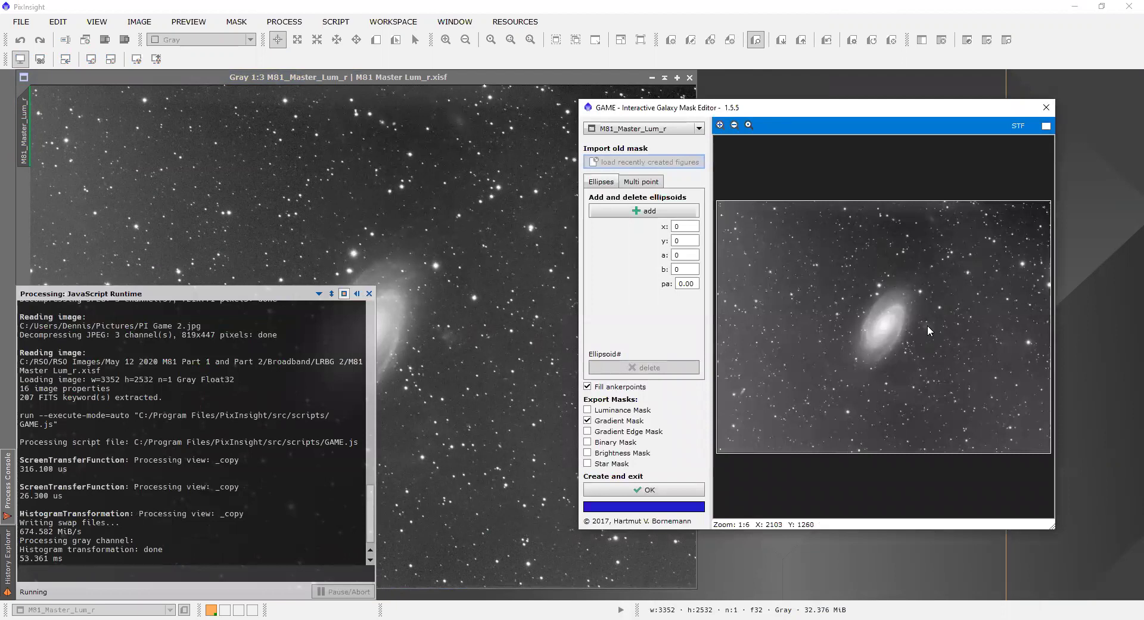
pyautogui.scroll(3, 927, 324)
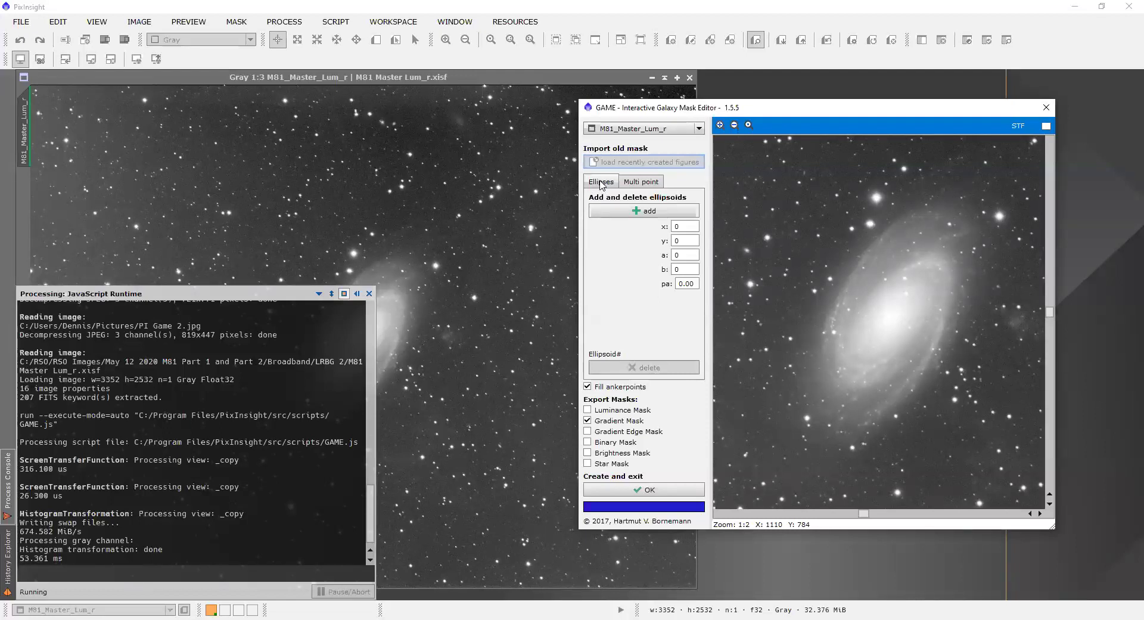
# - Add an ellipse and fit it over M81: centre 1670, 1254, a 428, b 213, tilted along the galaxy
pyautogui.click(641, 210)
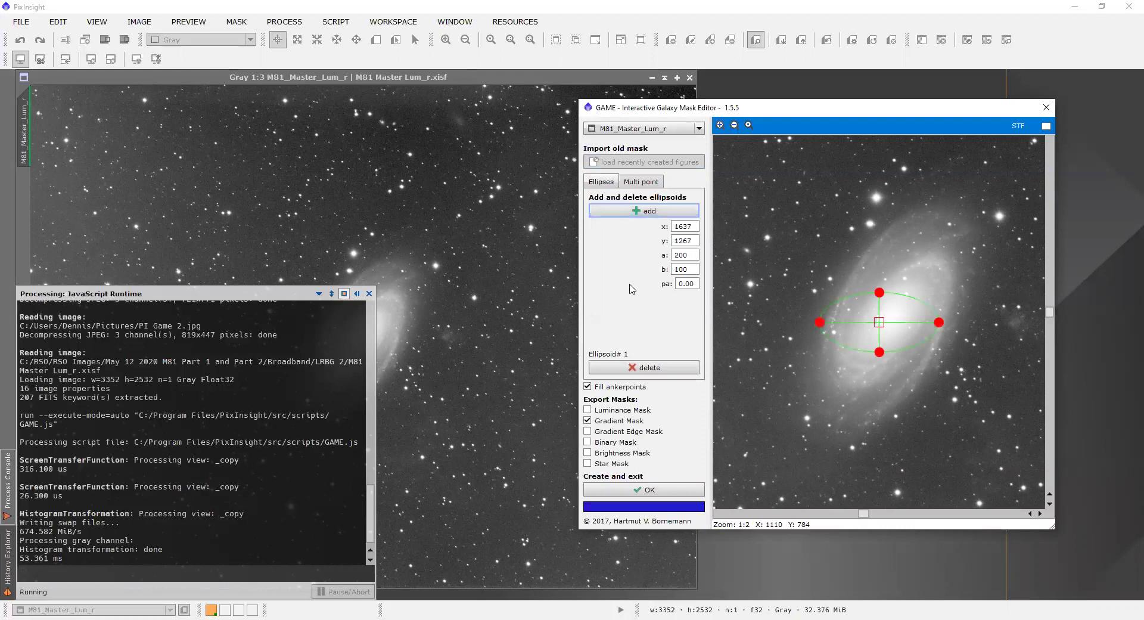
pyautogui.moveTo(879, 322); pyautogui.dragTo(834, 432)
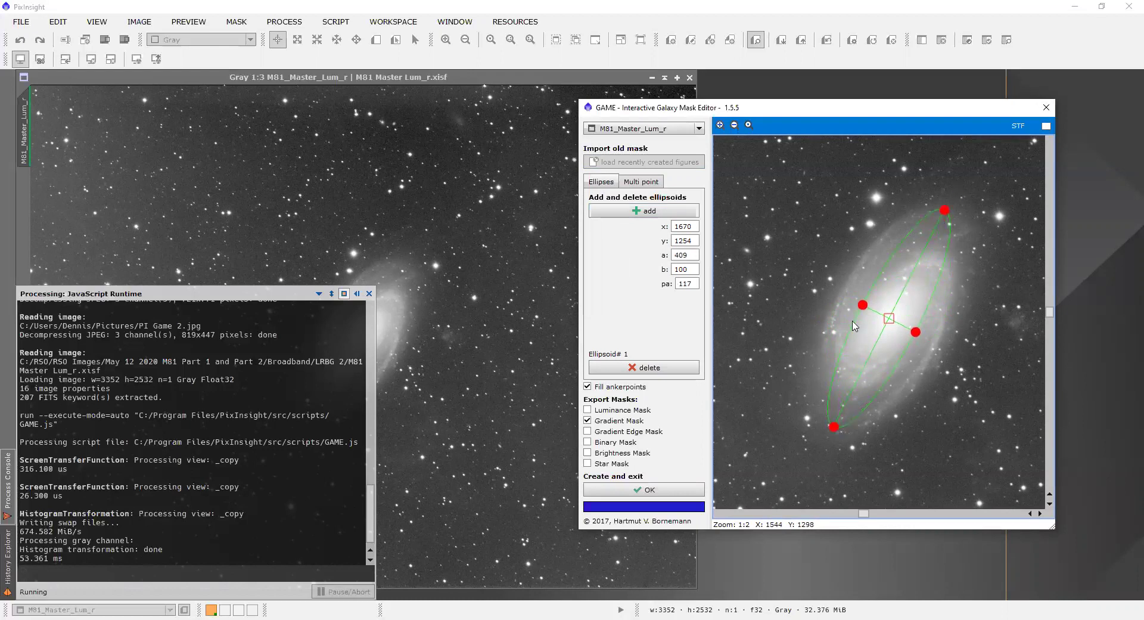
pyautogui.moveTo(863, 305); pyautogui.dragTo(834, 290)
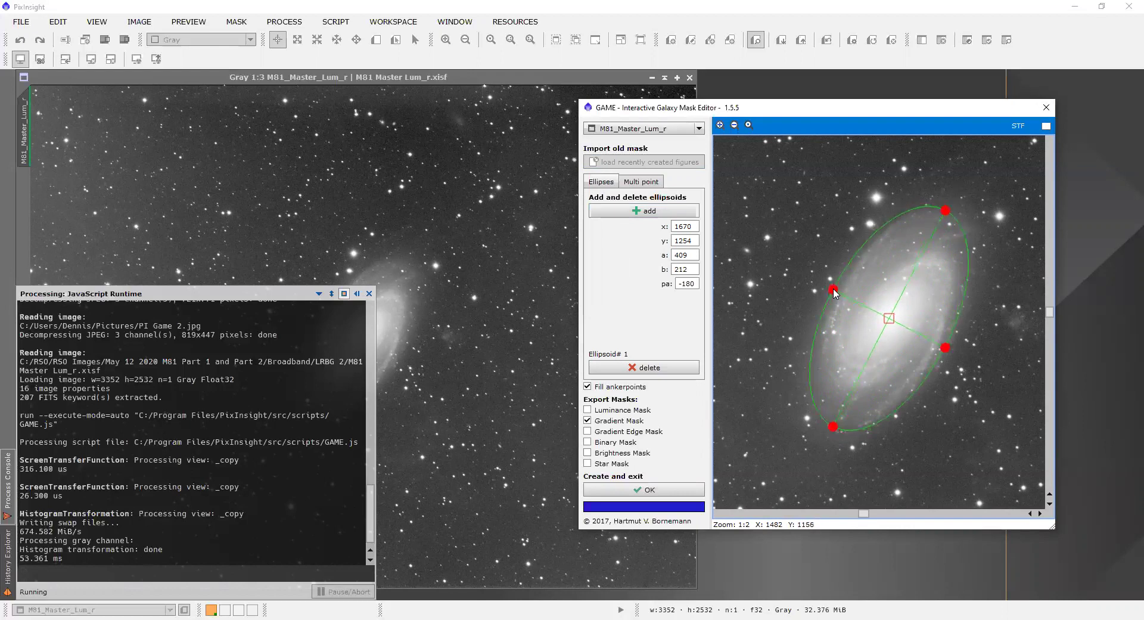
pyautogui.moveTo(945, 211); pyautogui.dragTo(948, 206)
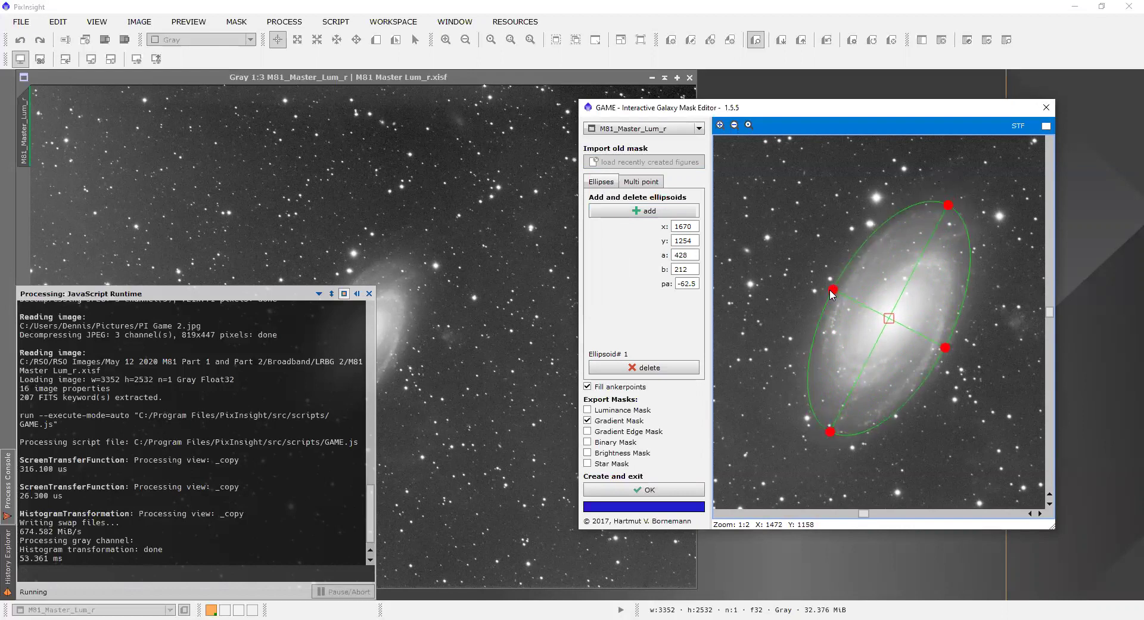
pyautogui.moveTo(833, 290); pyautogui.dragTo(837, 292)
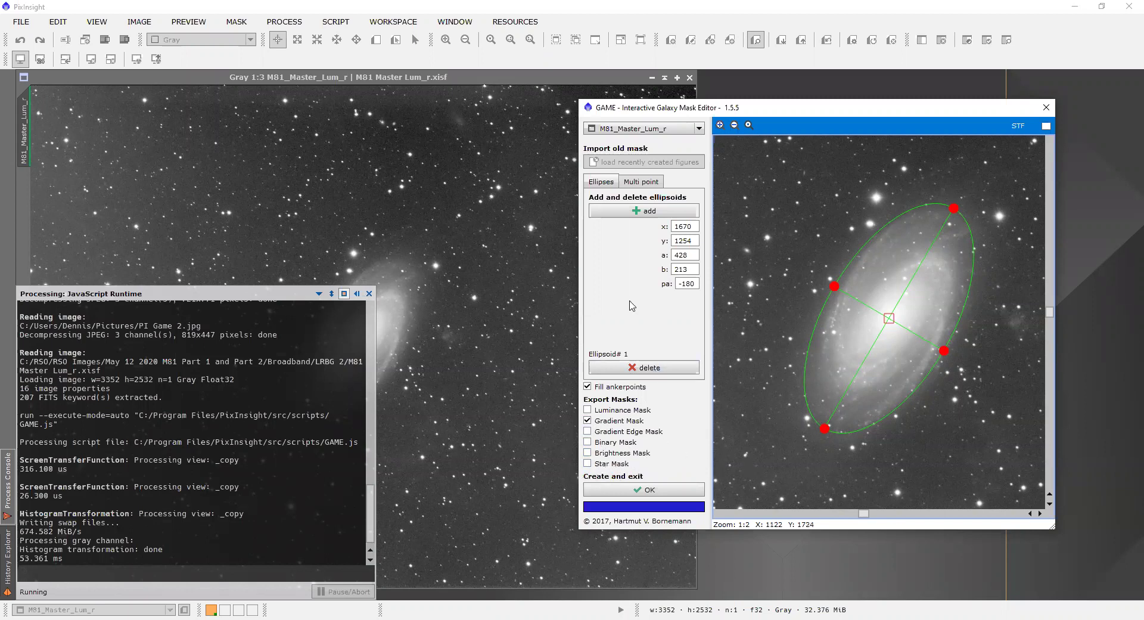
# - Generate M81_Master_Lum_r_gm from the ellipse, apply it to the luminance image, and shade the mask window aside
pyautogui.click(651, 489)
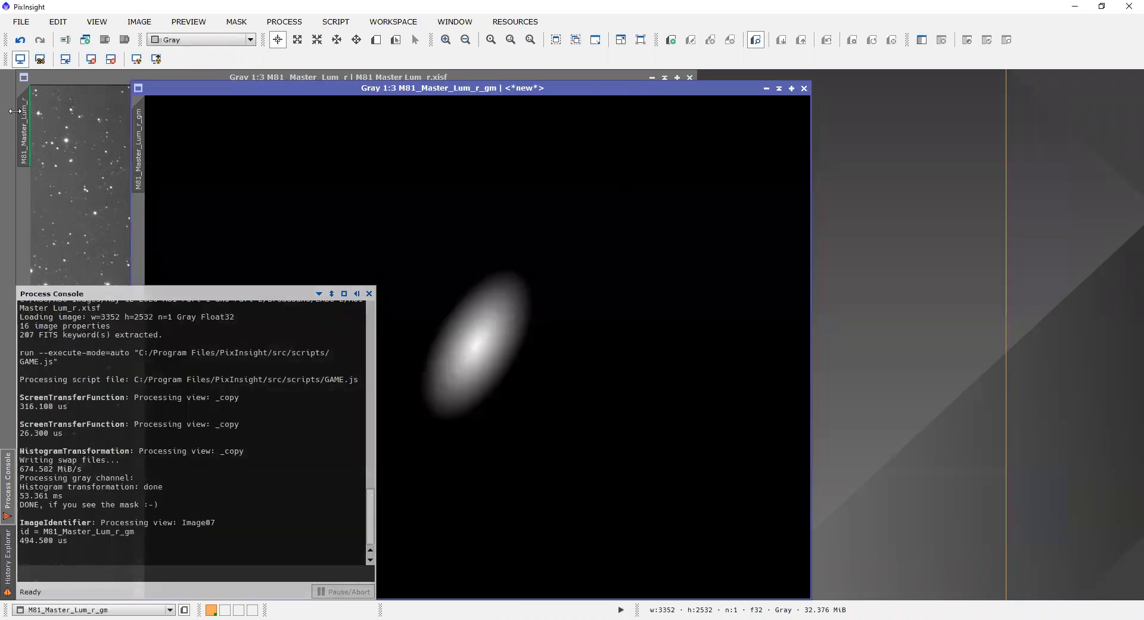
pyautogui.click(369, 293)
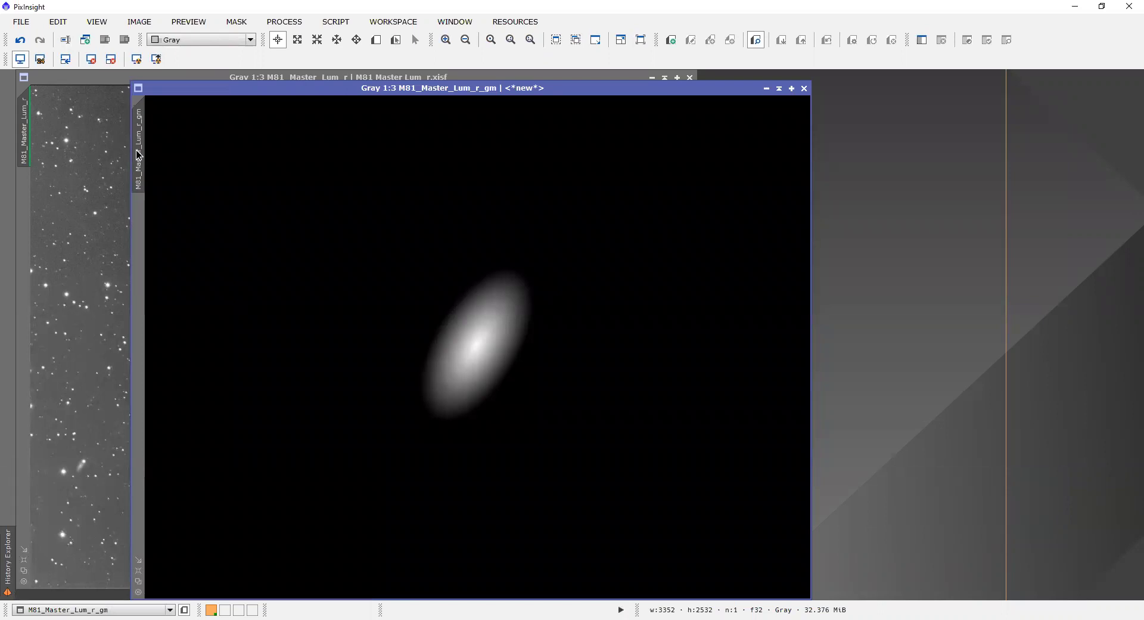
pyautogui.moveTo(138, 153); pyautogui.dragTo(24, 131)
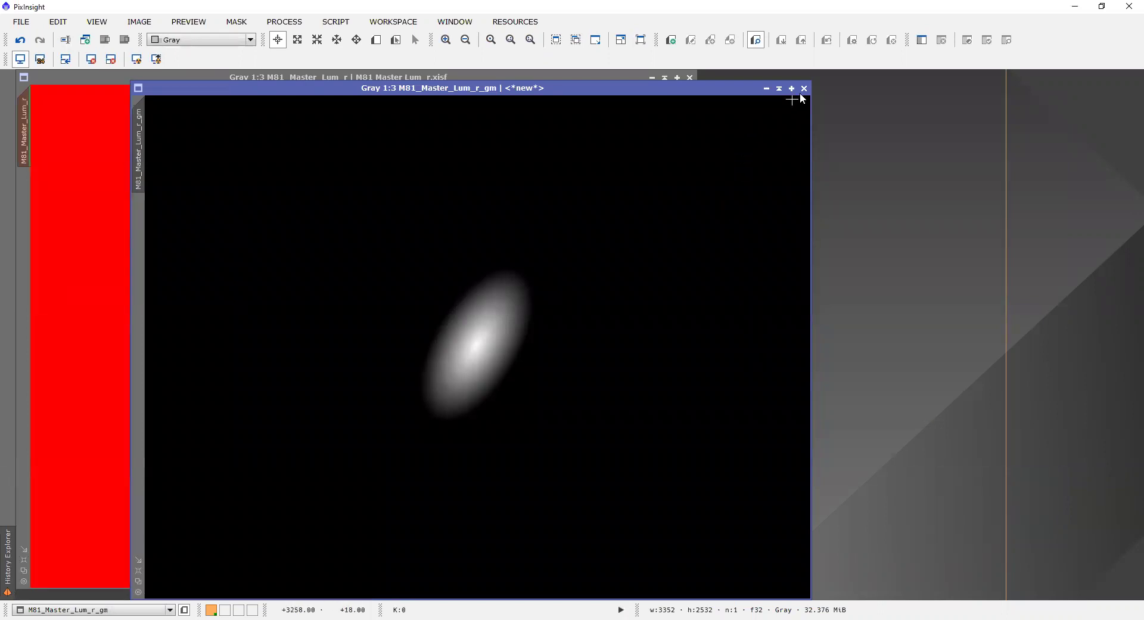
pyautogui.click(778, 89)
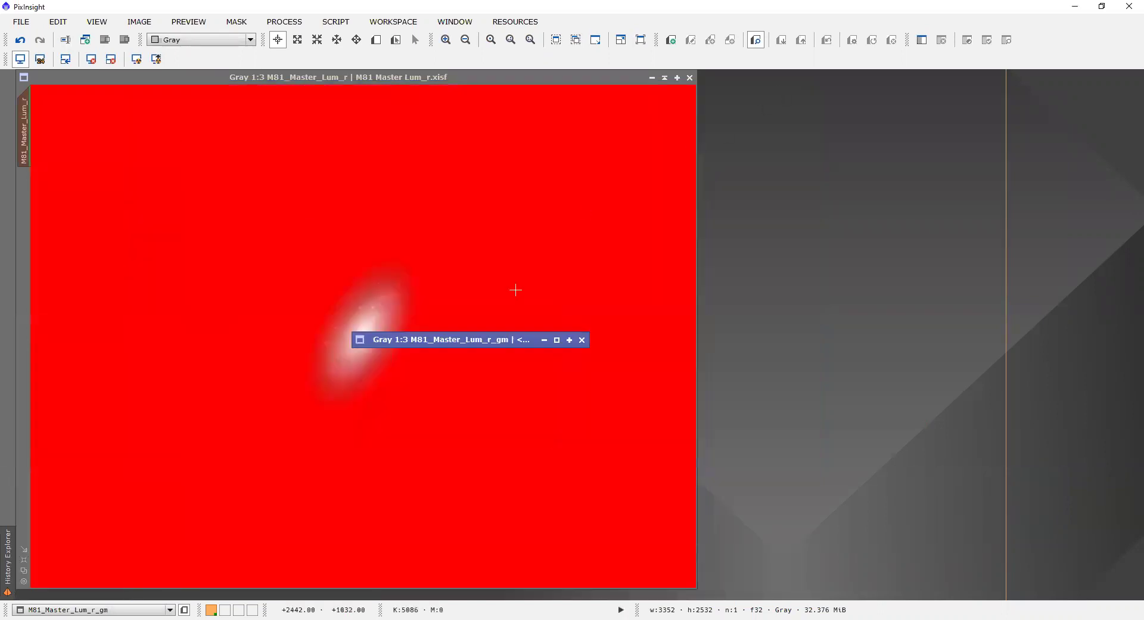
pyautogui.moveTo(587, 329); pyautogui.dragTo(919, 116)
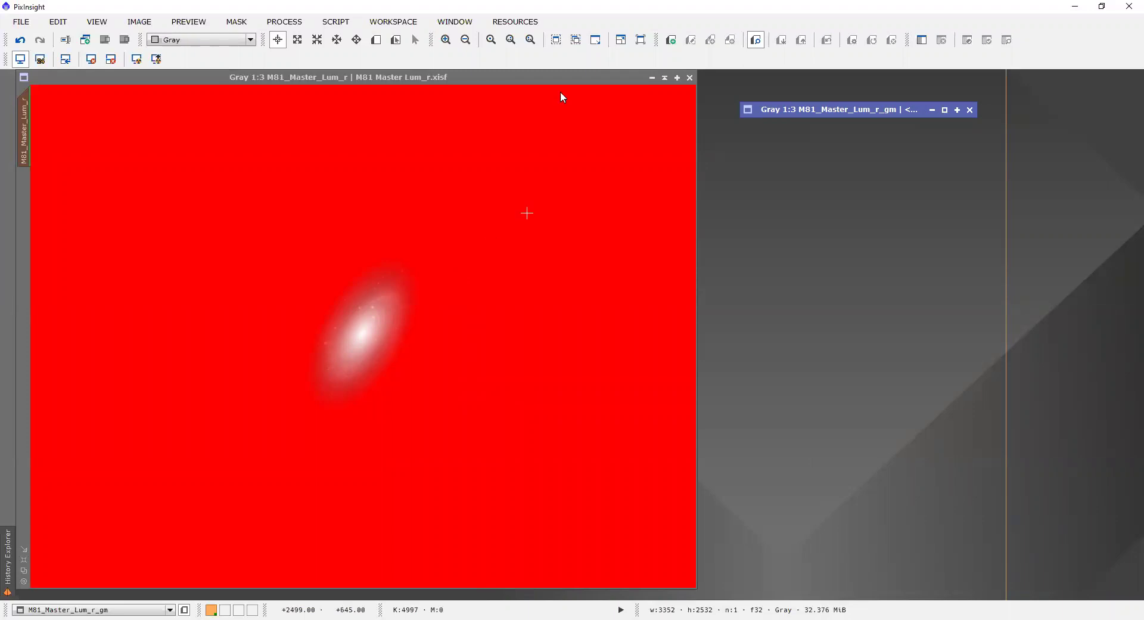
pyautogui.click(598, 78)
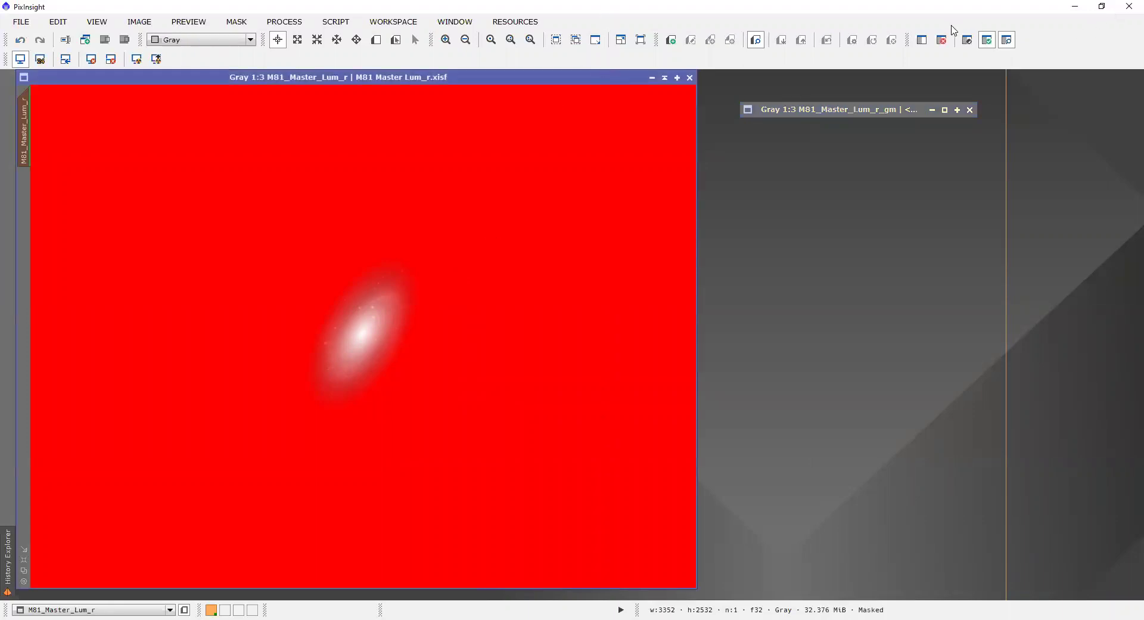
# - Toggle the red overlay, then remove the gradient mask from M81 and close M81_Master_Lum_r_gm
pyautogui.click(1007, 40)
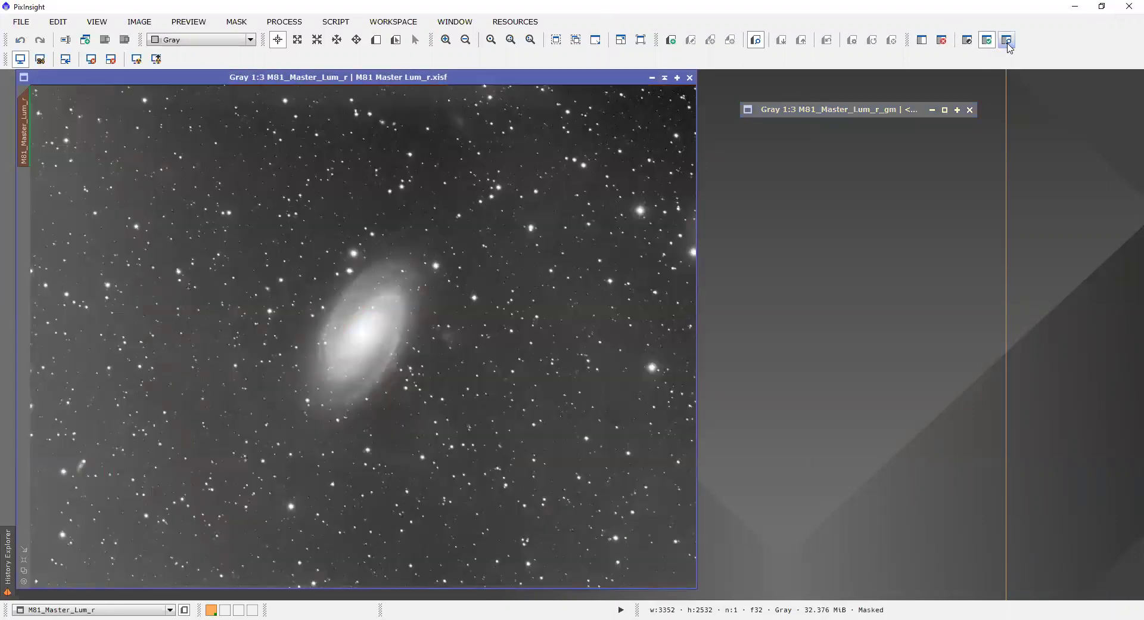
pyautogui.click(1006, 40)
pyautogui.click(1007, 40)
pyautogui.click(942, 40)
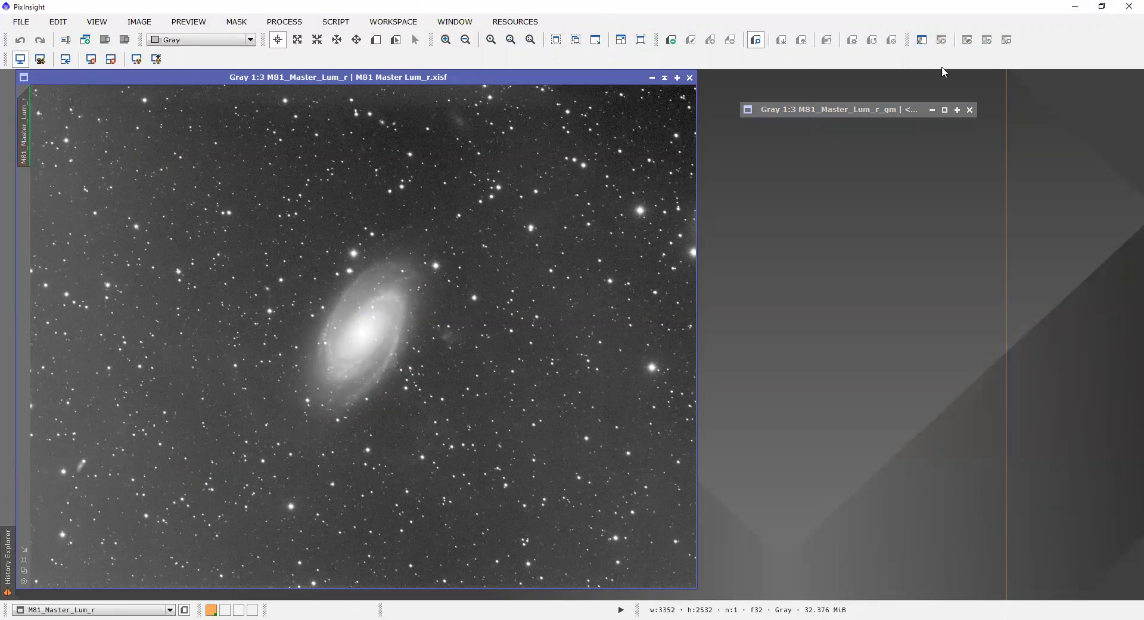
pyautogui.click(971, 109)
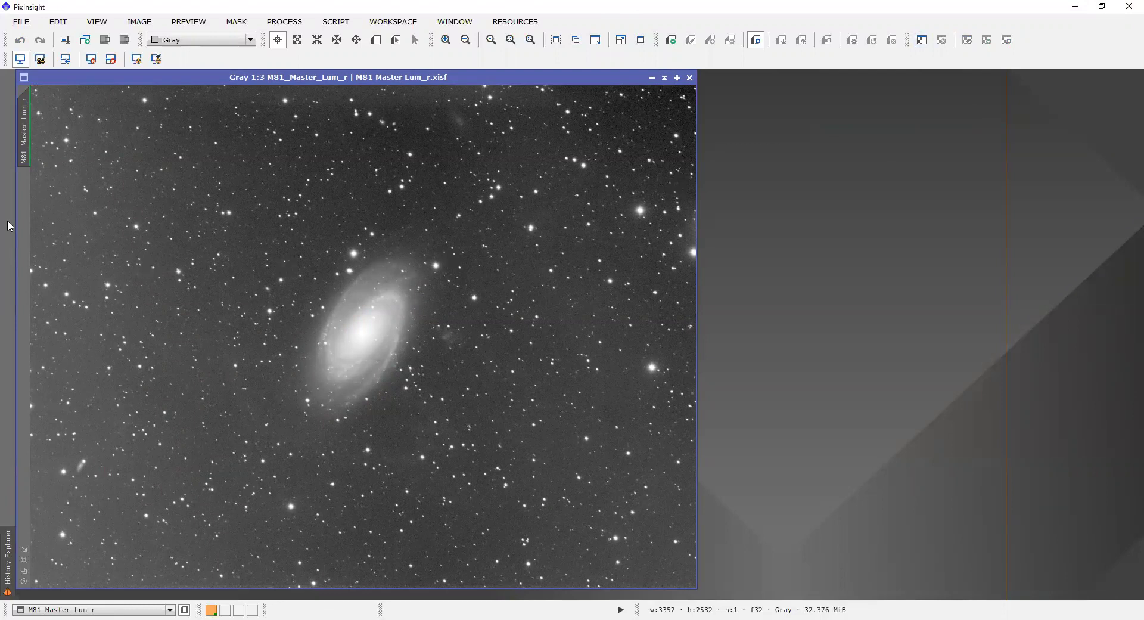
# - Run the GAME script from Utilities again and move its dialog aside to reveal the image
pyautogui.click(340, 22)
pyautogui.moveTo(358, 166)
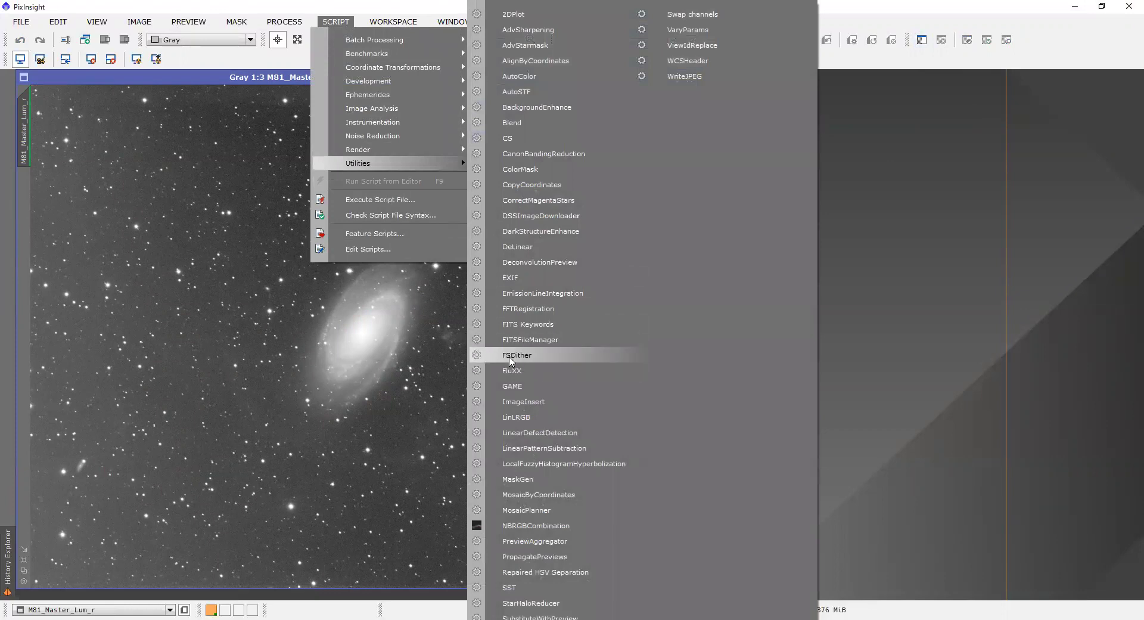
pyautogui.click(516, 385)
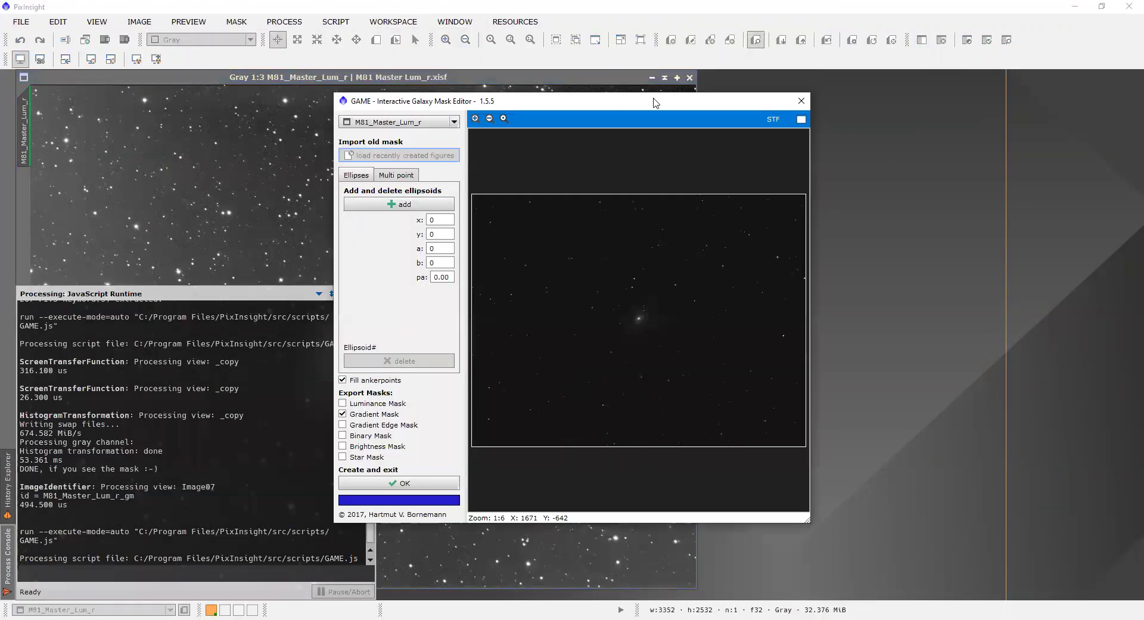
pyautogui.moveTo(656, 103); pyautogui.dragTo(832, 112)
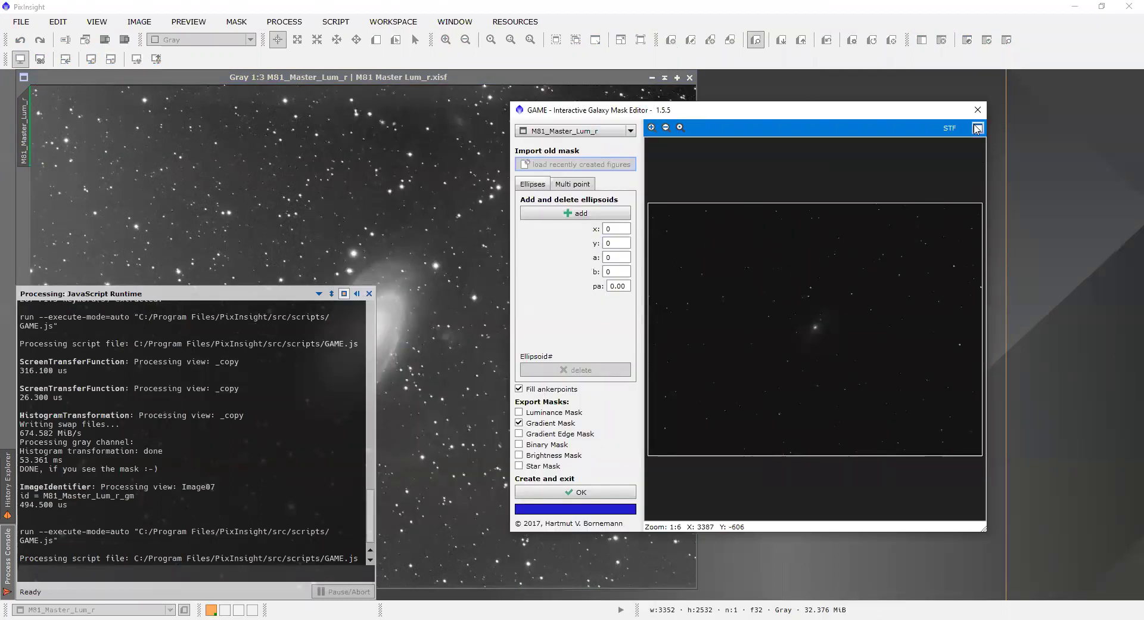
# - STF-stretch the preview, zoom to 1:2, and switch to the Multi point shapes
pyautogui.click(950, 129)
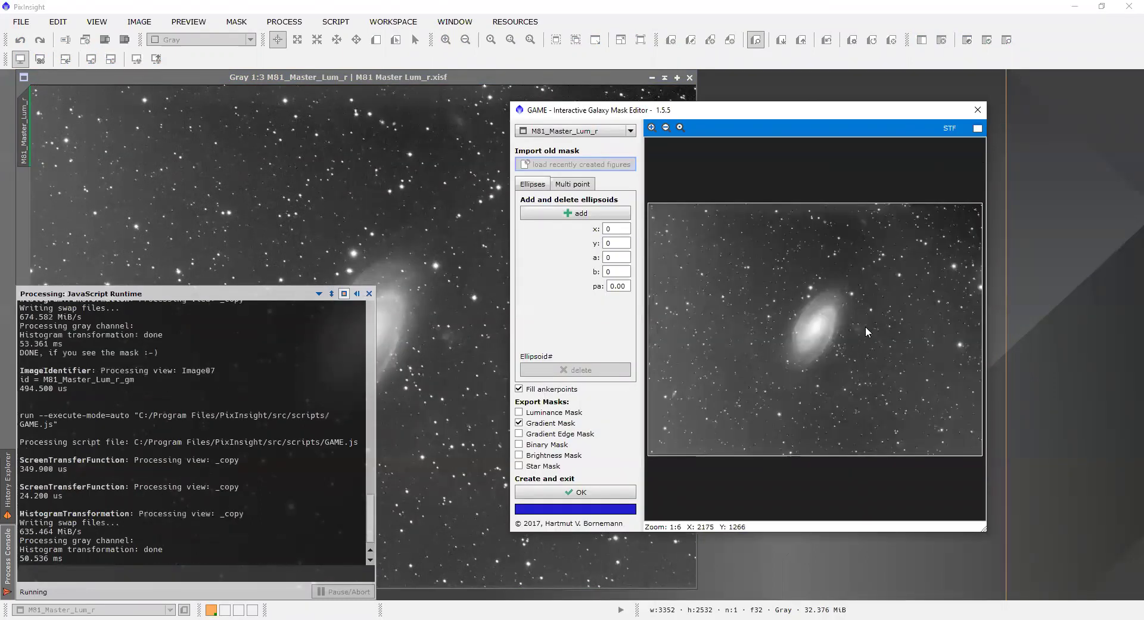
pyautogui.scroll(3, 865, 331)
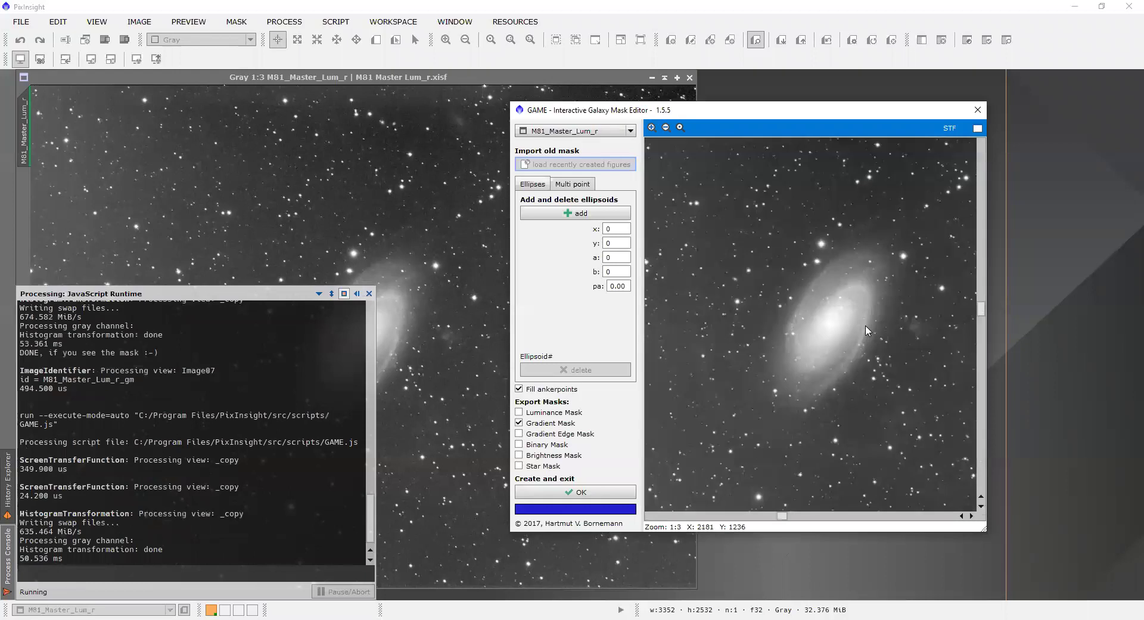
pyautogui.scroll(2, 865, 332)
pyautogui.scroll(-1, 867, 328)
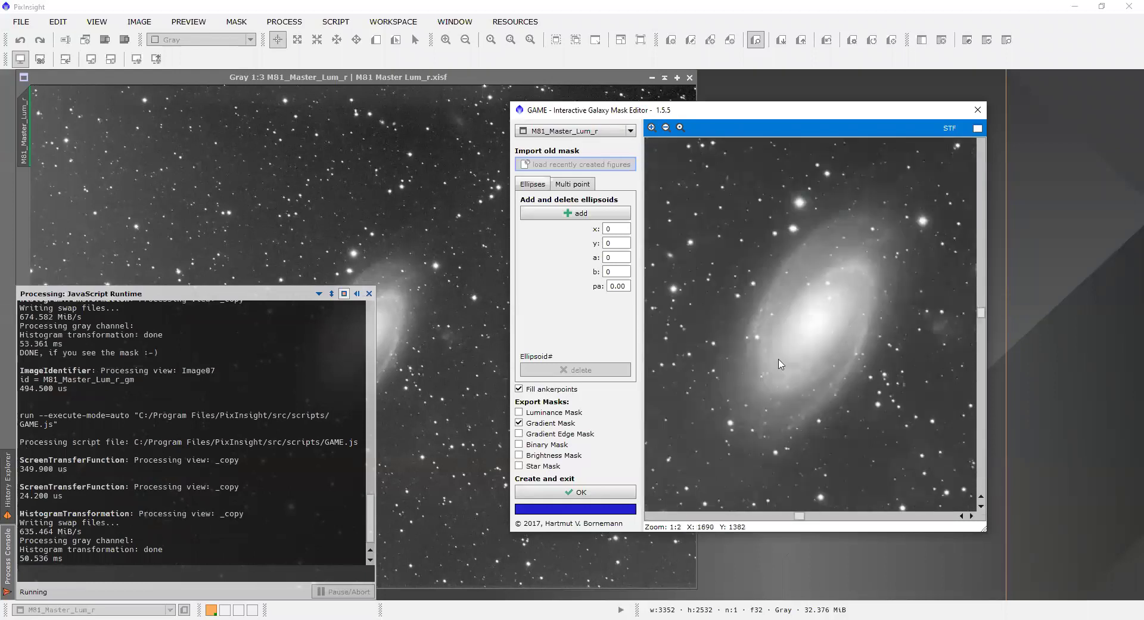
pyautogui.click(574, 184)
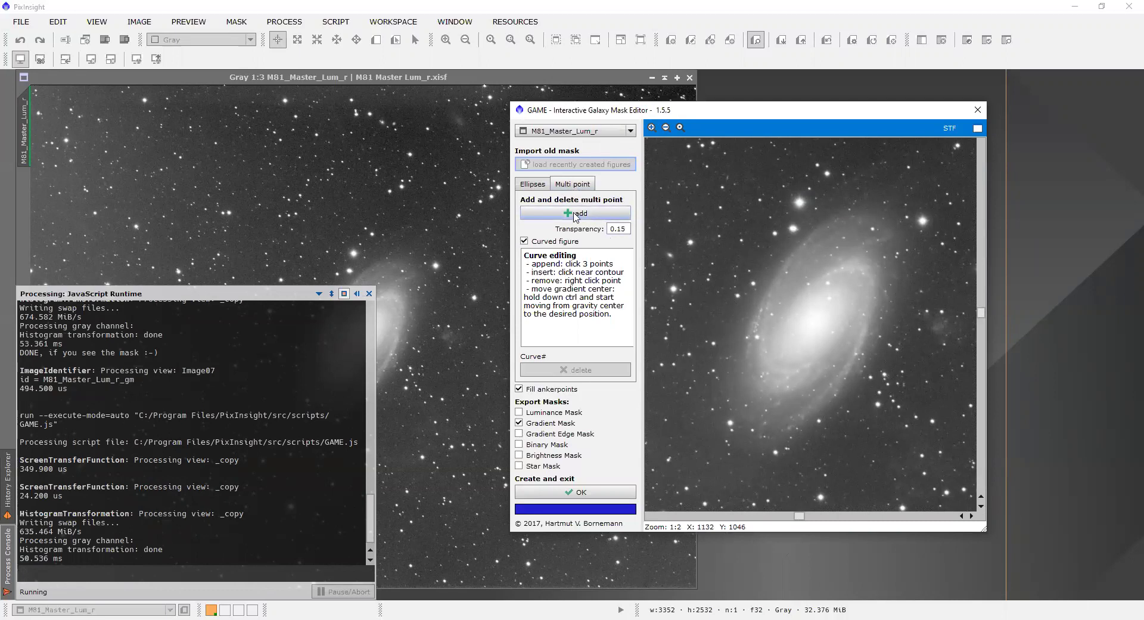
# - Start a new multi-point curve with three points and pull the middle point across the galaxy
pyautogui.click(575, 215)
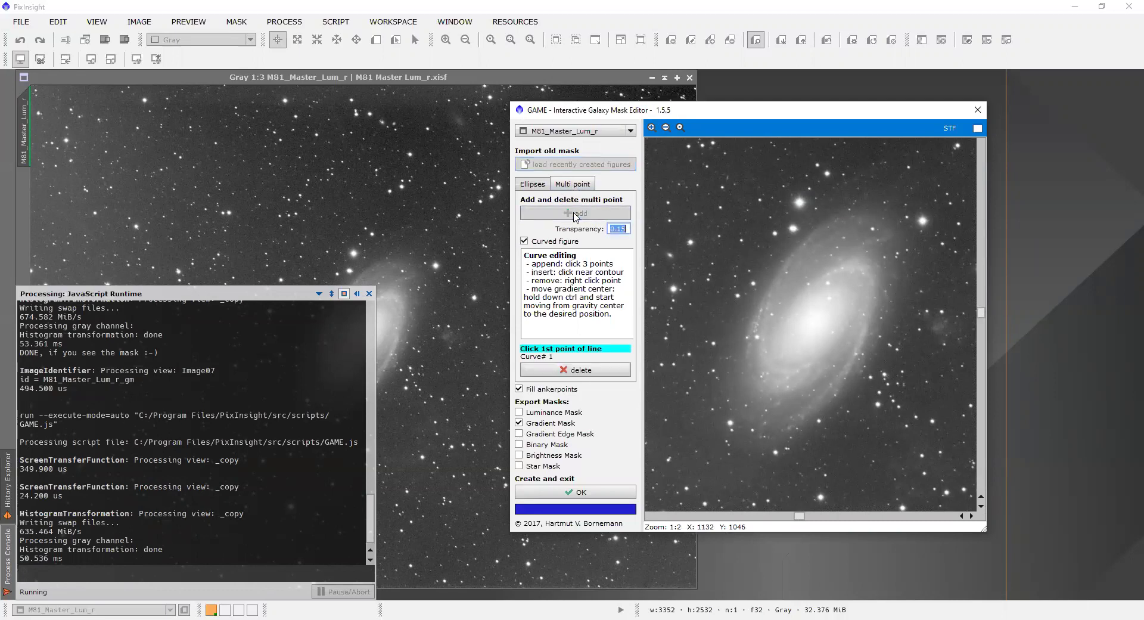
pyautogui.click(718, 377)
pyautogui.click(738, 308)
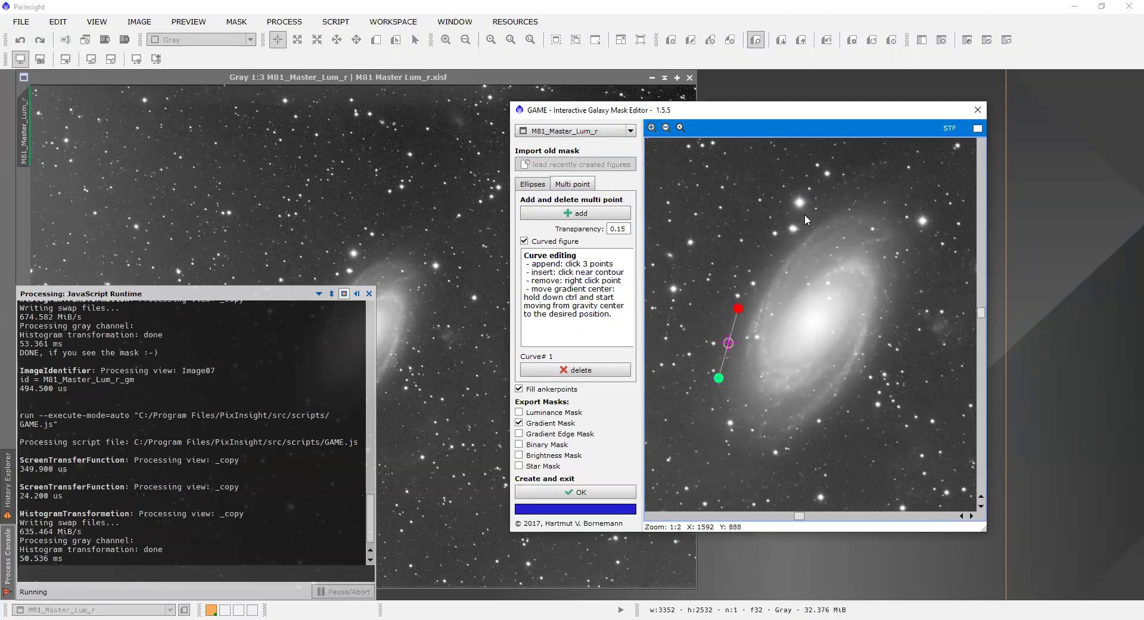
pyautogui.click(785, 238)
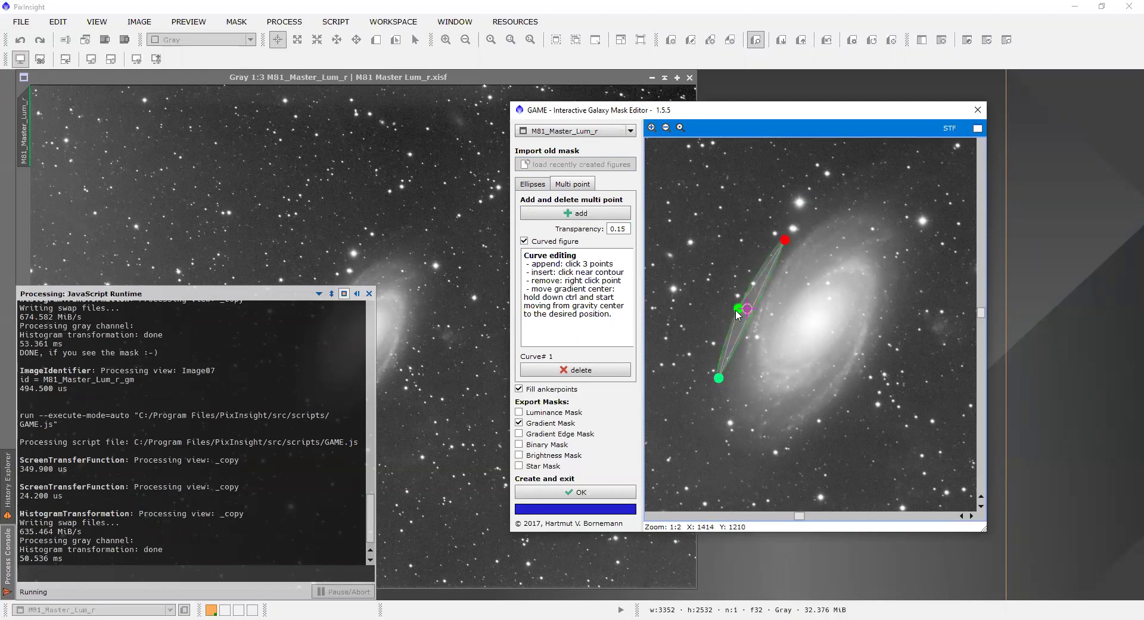
pyautogui.moveTo(737, 310); pyautogui.dragTo(873, 368)
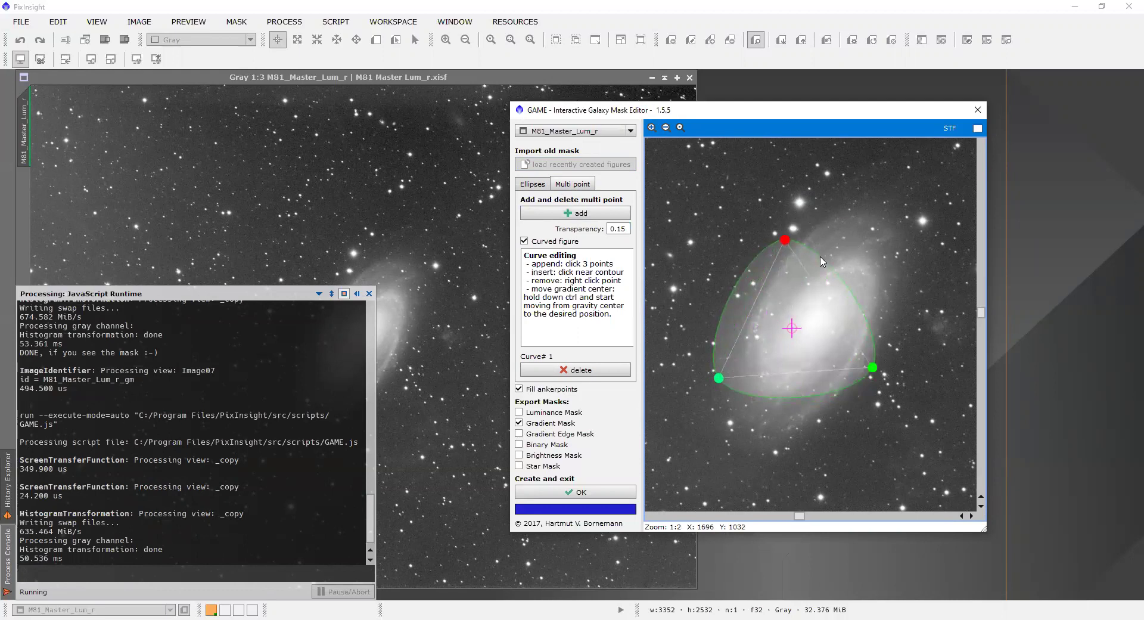
# - Insert extra anchors and drag them to wrap M81, pulling one inward to notch the lower middle
pyautogui.click(847, 215)
pyautogui.moveTo(848, 213); pyautogui.dragTo(912, 249)
pyautogui.click(885, 243)
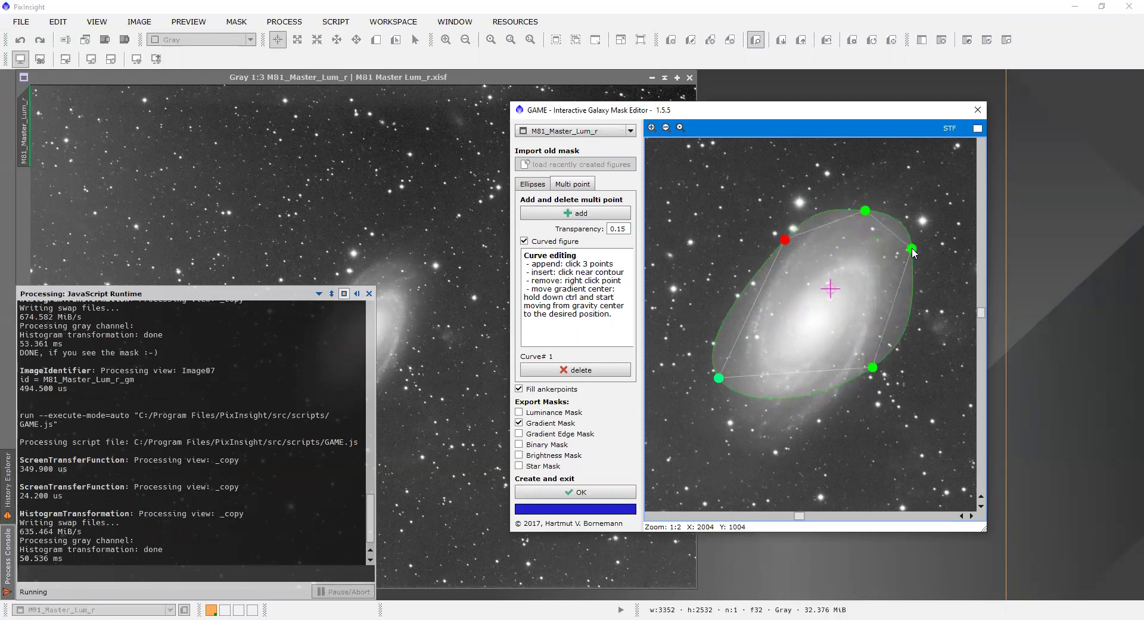
pyautogui.click(910, 322)
pyautogui.moveTo(909, 322); pyautogui.dragTo(906, 343)
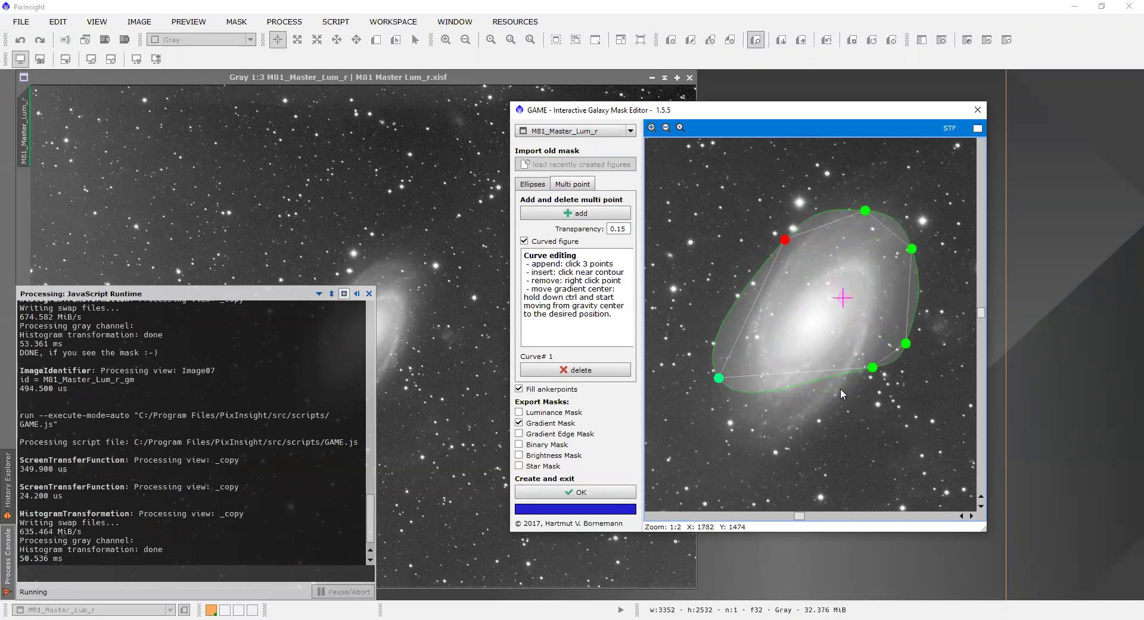
pyautogui.moveTo(792, 390); pyautogui.dragTo(780, 457)
pyautogui.moveTo(832, 417); pyautogui.dragTo(813, 289)
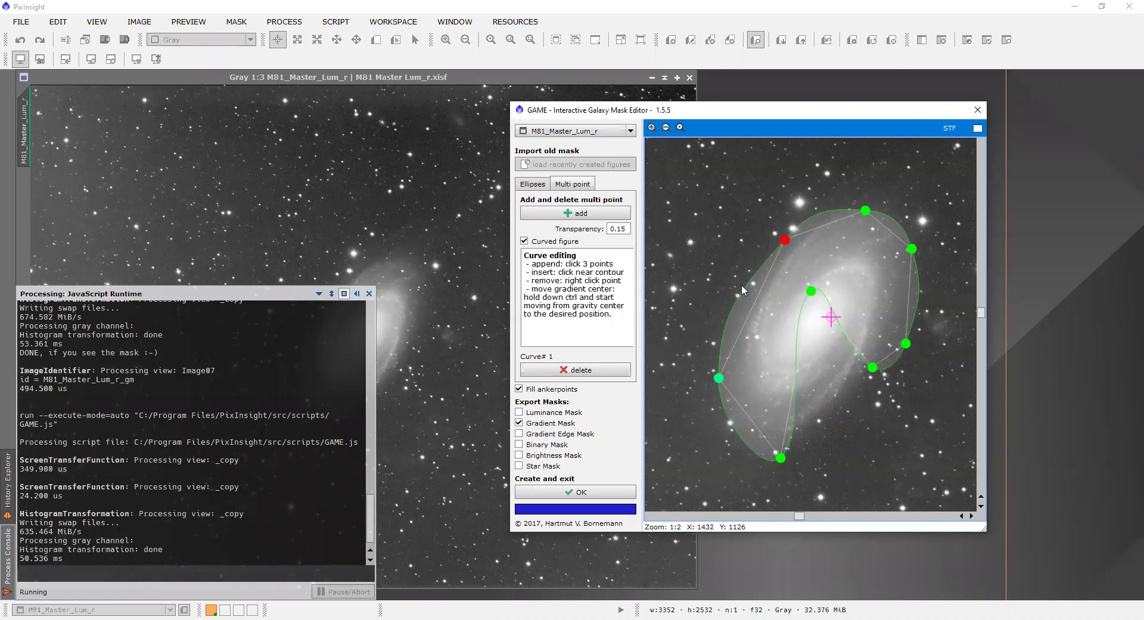
pyautogui.click(732, 303)
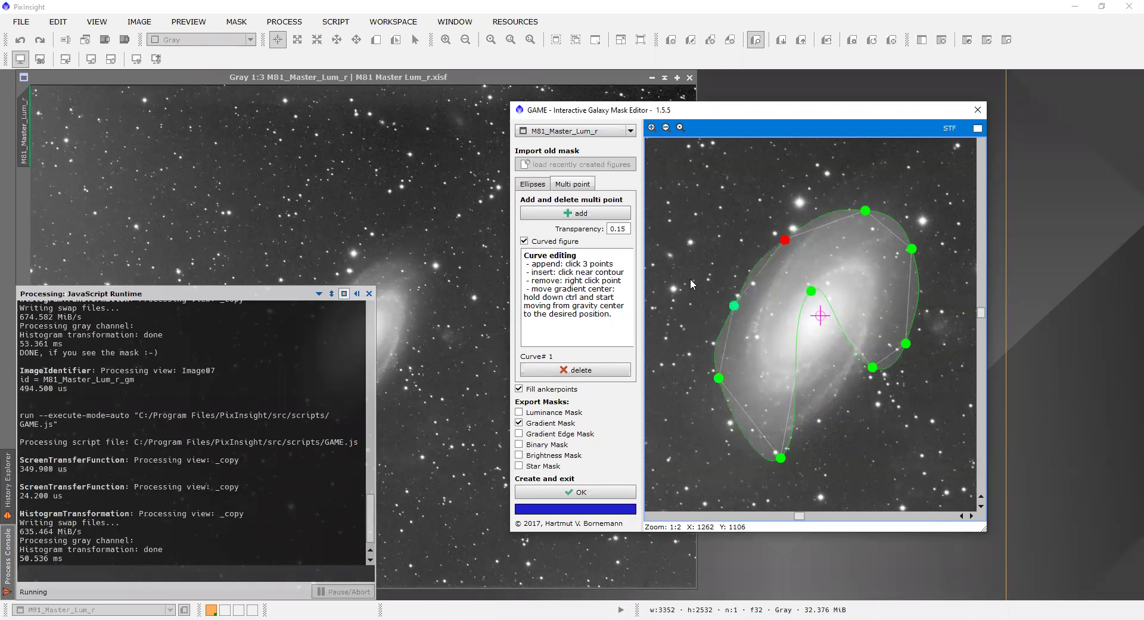
pyautogui.moveTo(728, 303); pyautogui.dragTo(705, 281)
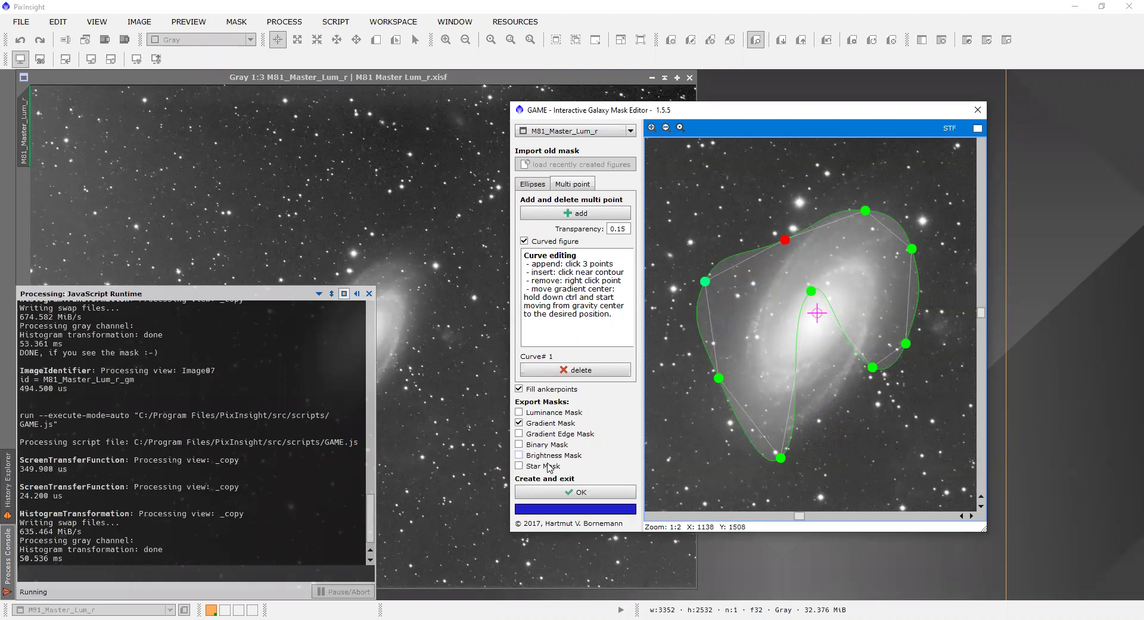
# - Create M81_Master_Lum_r_gm from the curve, shade it aside, apply it to M81, and show the overlay
pyautogui.click(582, 497)
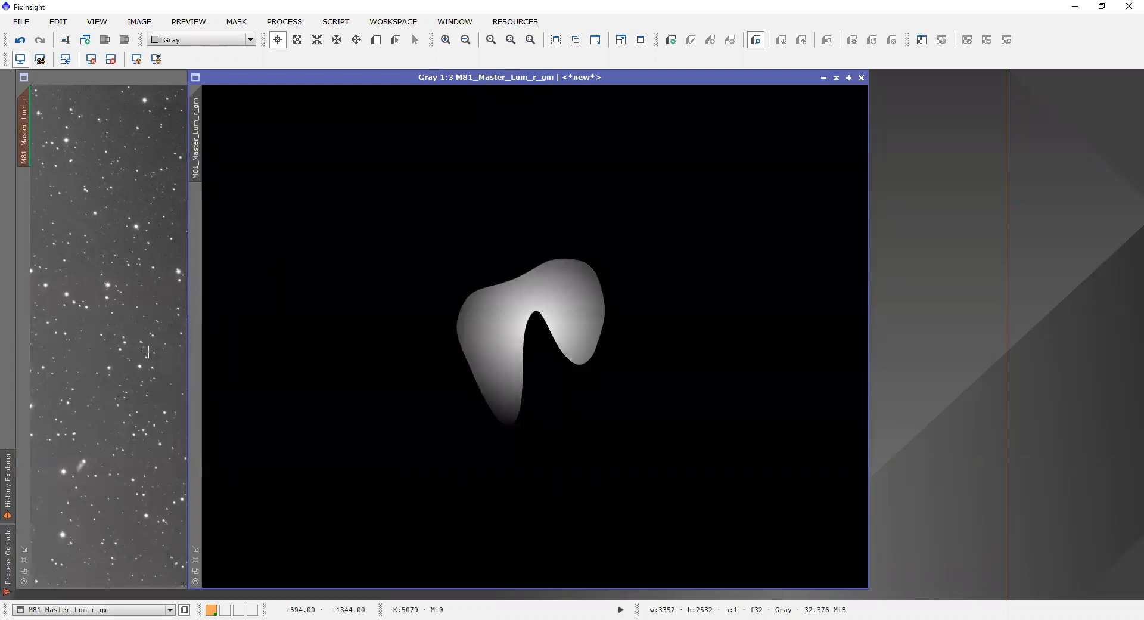
pyautogui.click(836, 79)
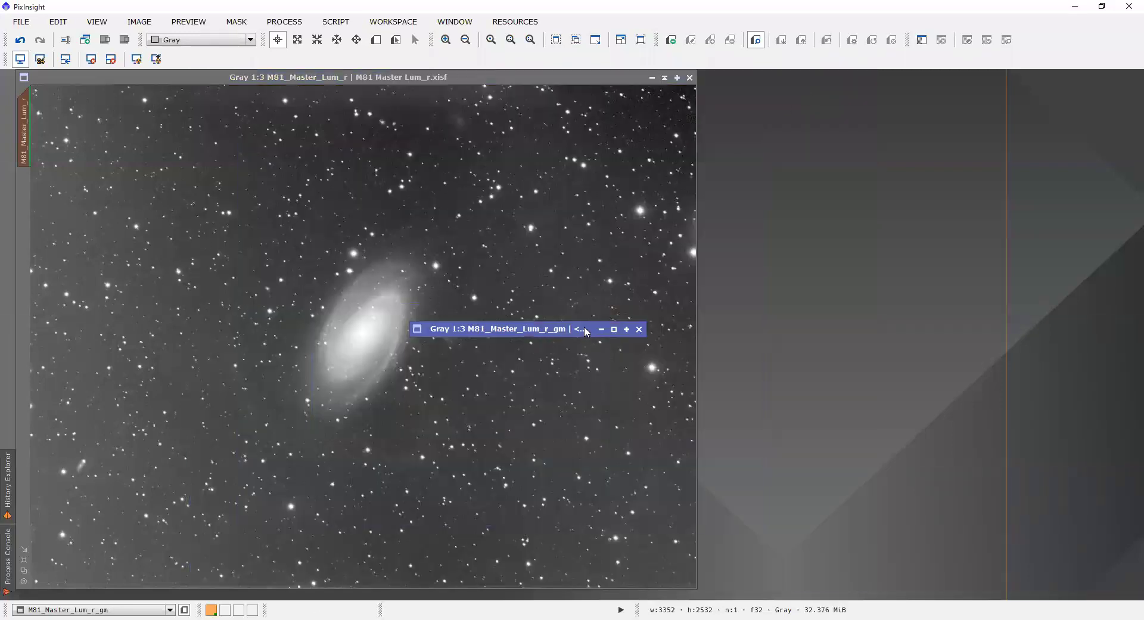
pyautogui.moveTo(584, 328); pyautogui.dragTo(918, 95)
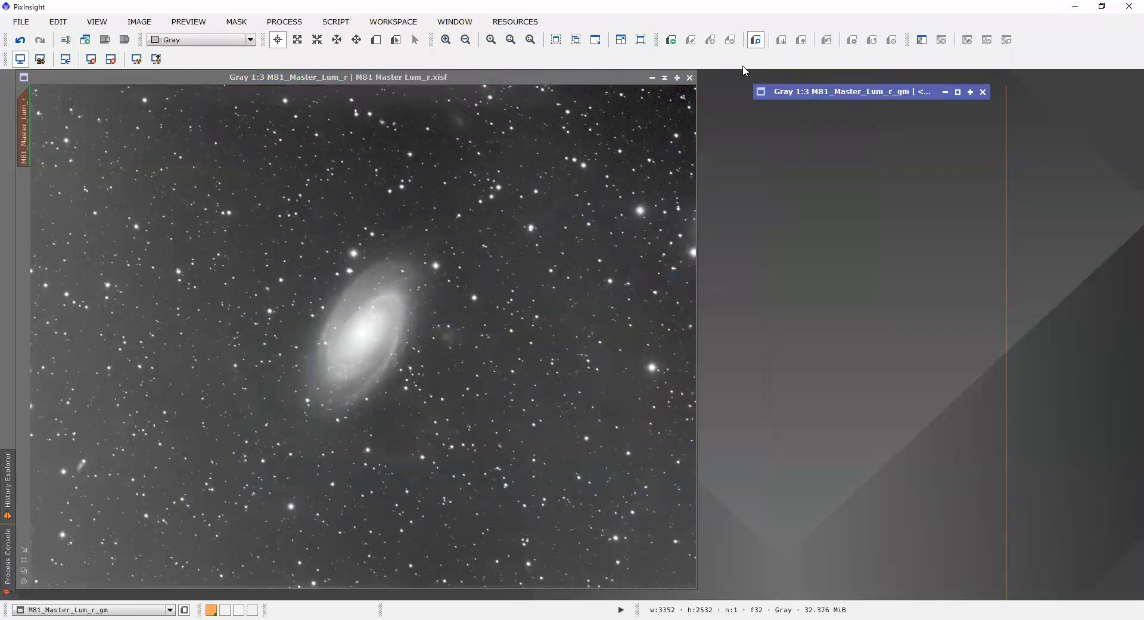
pyautogui.click(630, 77)
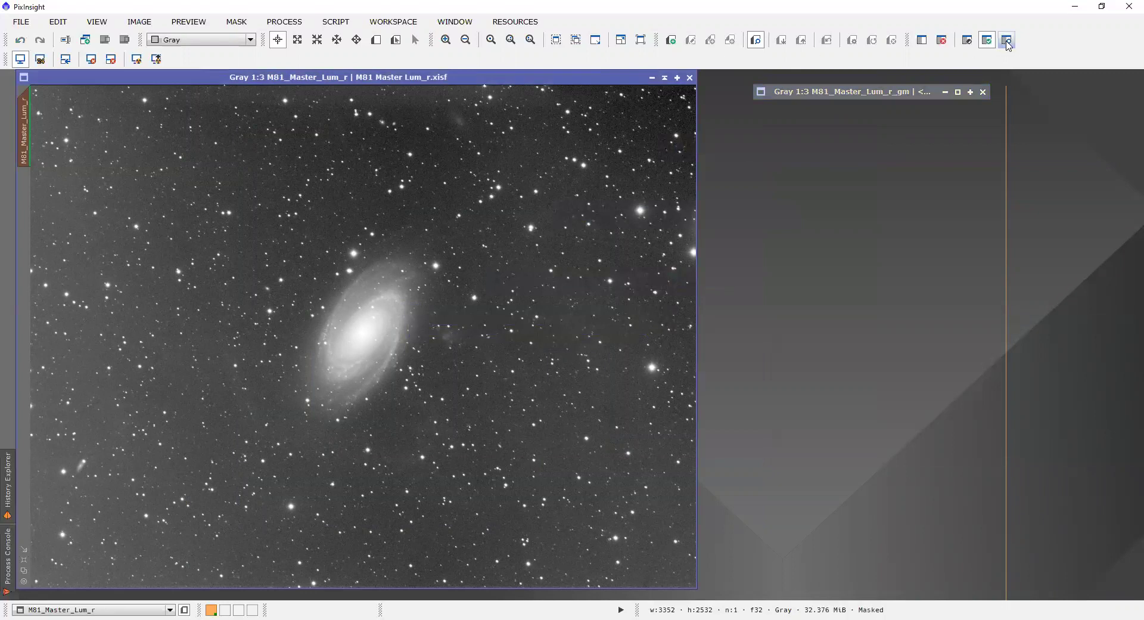
pyautogui.click(1006, 40)
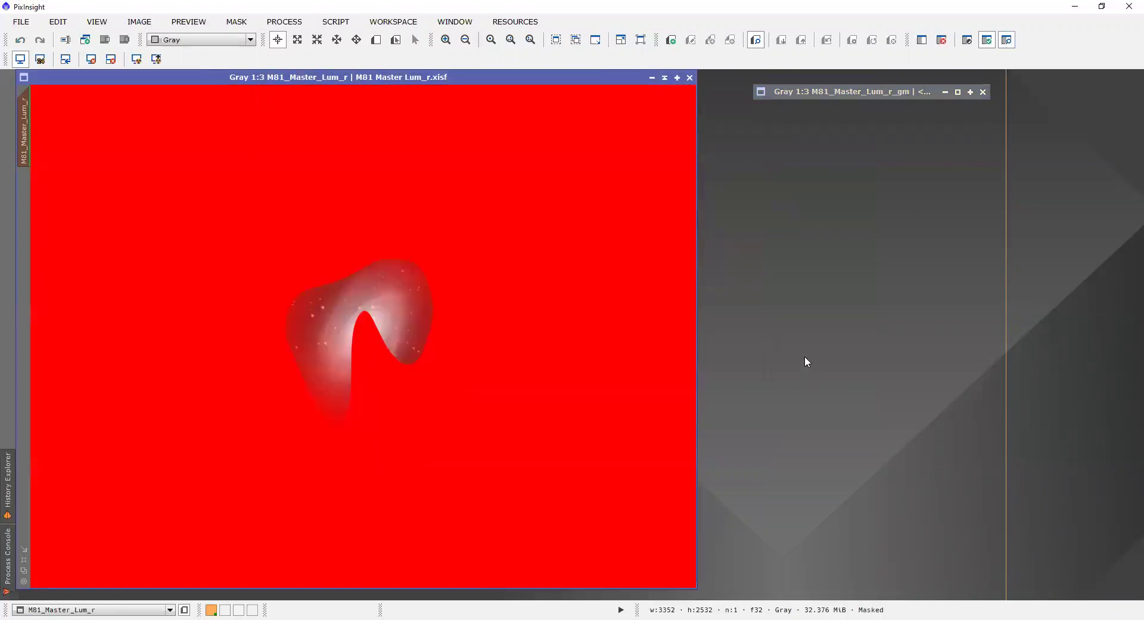